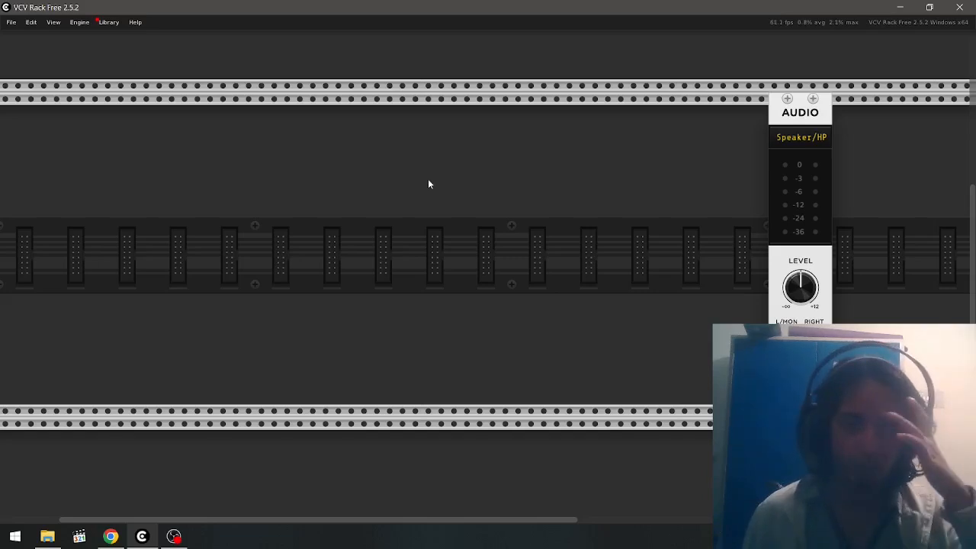
Clear the module browser's search and add a VCA module just left of the Audio module
left_click(821, 144)
left_click(523, 153)
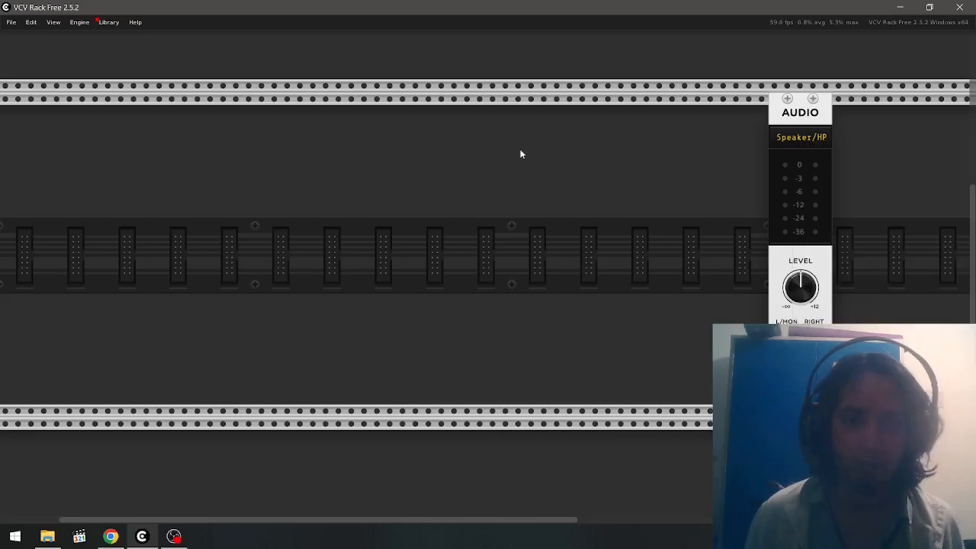
right_click(397, 221)
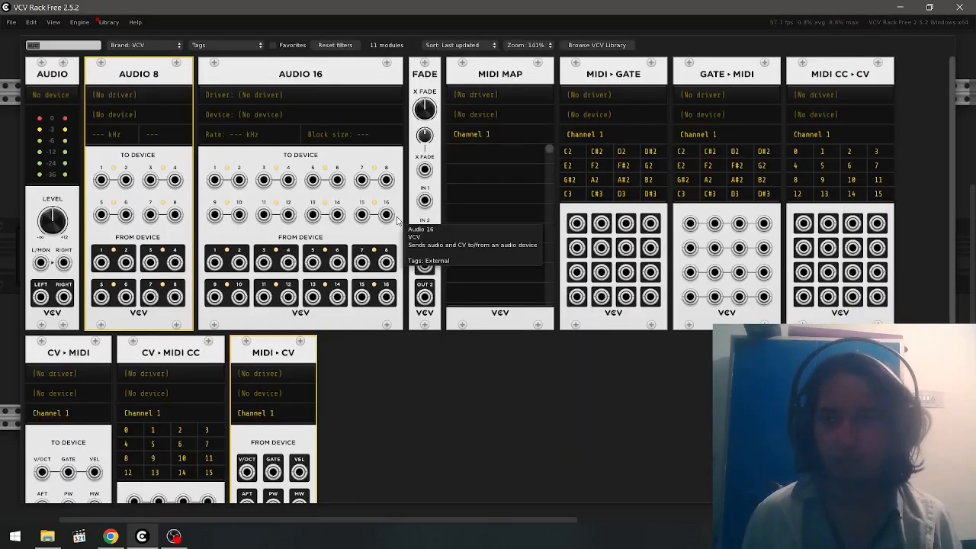
key("BackSpace")
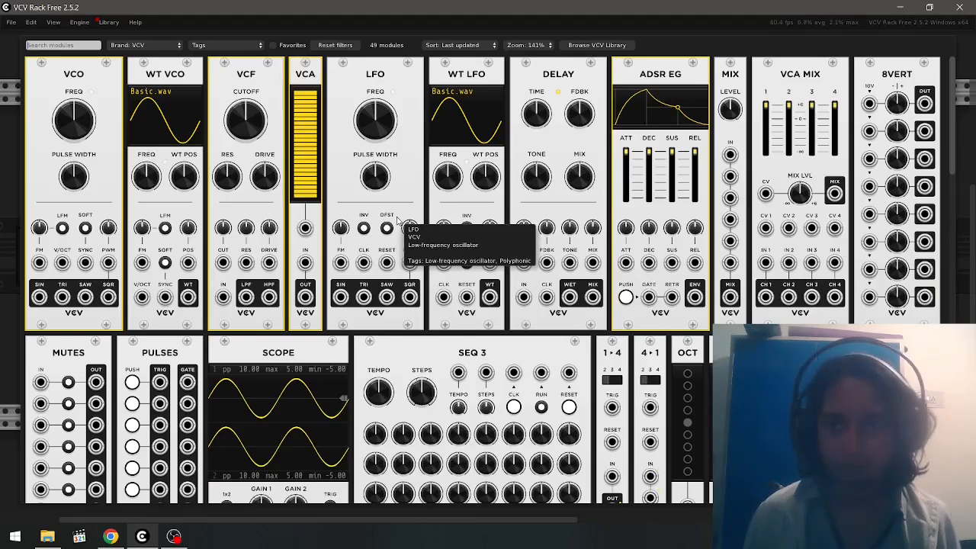
left_click(299, 222)
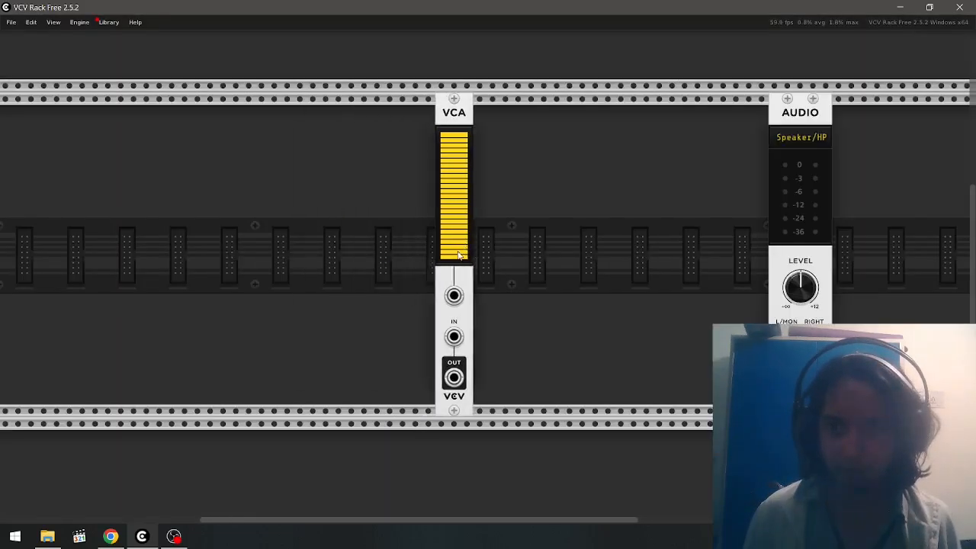
left_click(698, 220)
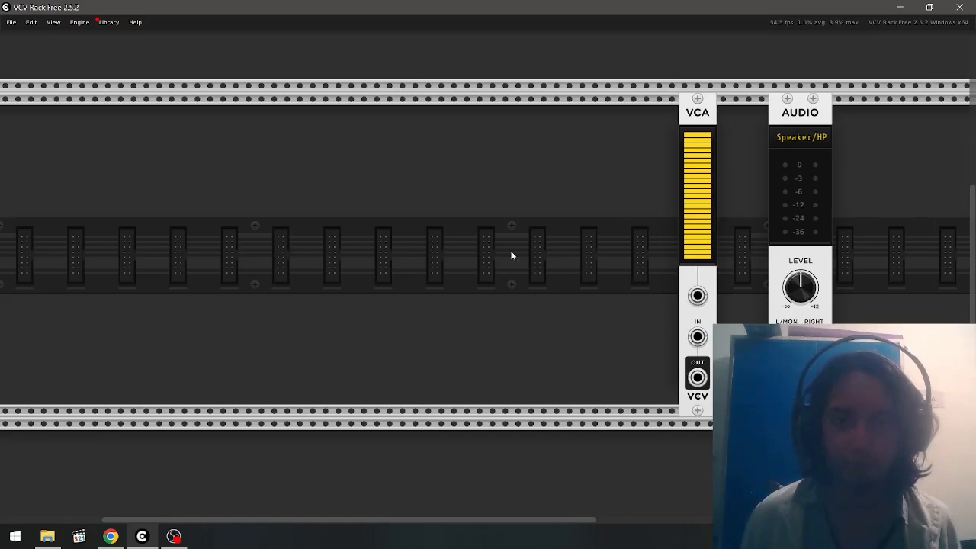
Add a VCO module to the left of the VCA and an ADSR EG module to the left of the VCO
right_click(474, 238)
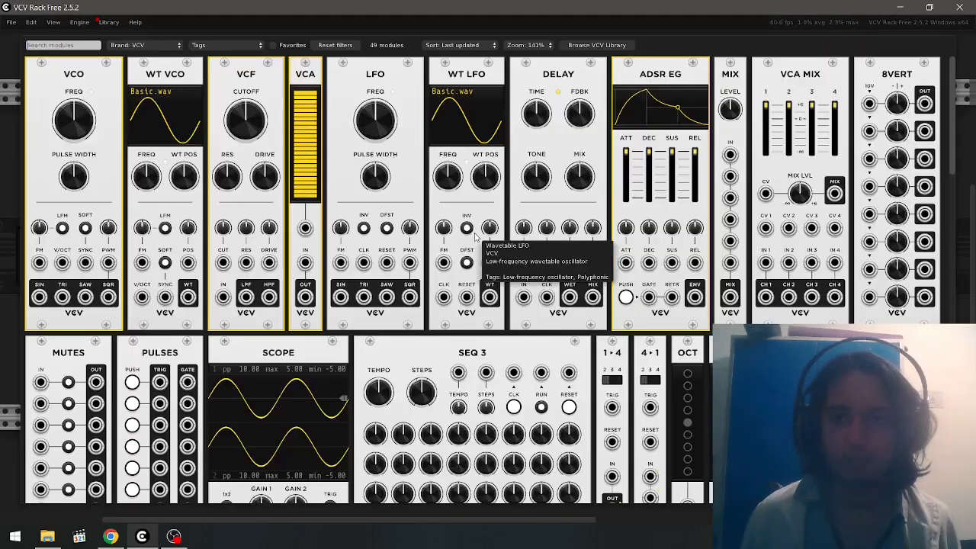
left_click(70, 83)
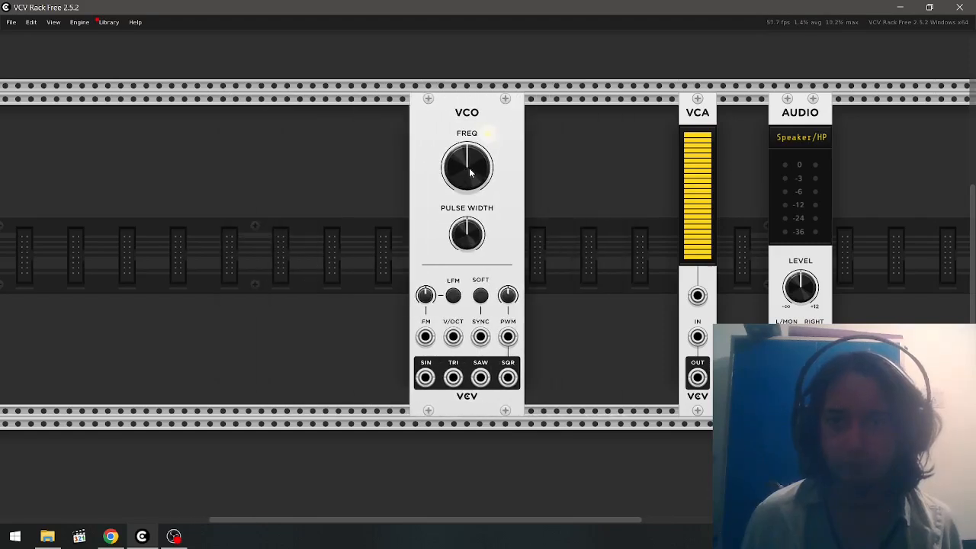
left_click_drag(470, 173, 476, 173)
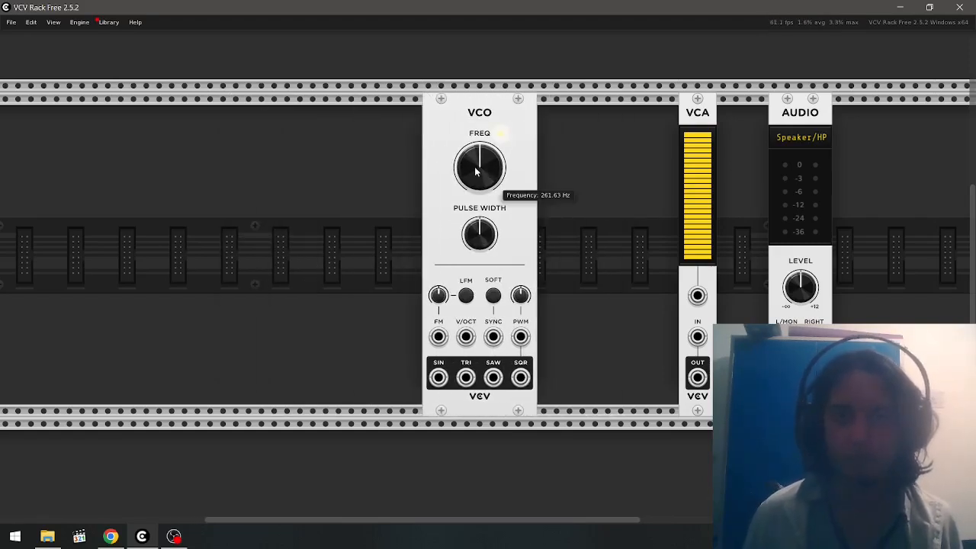
left_click_drag(496, 131, 561, 119)
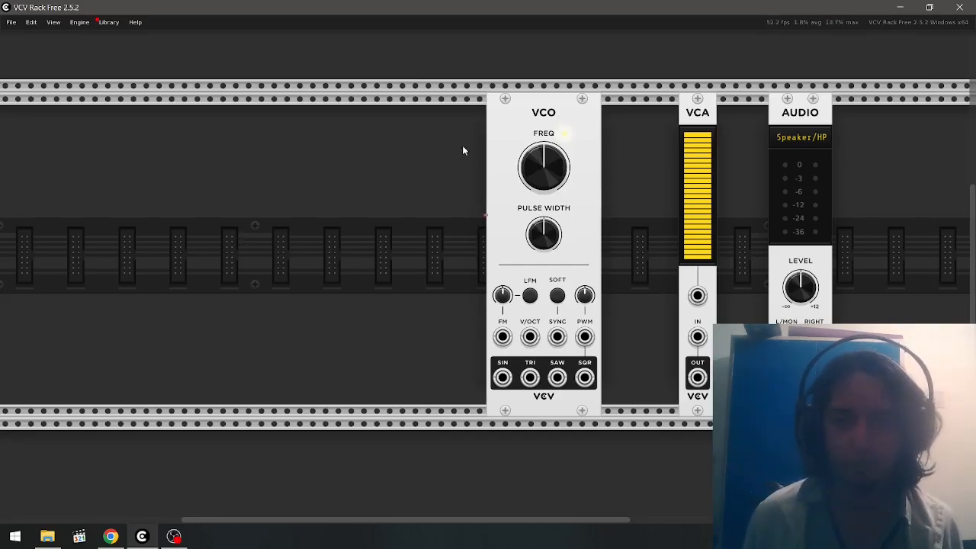
right_click(311, 285)
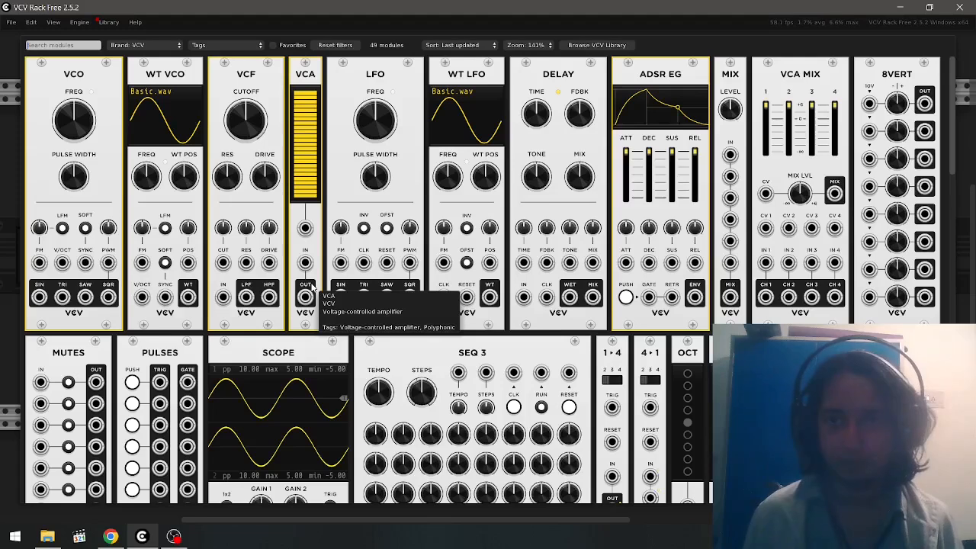
left_click_drag(660, 141, 382, 218)
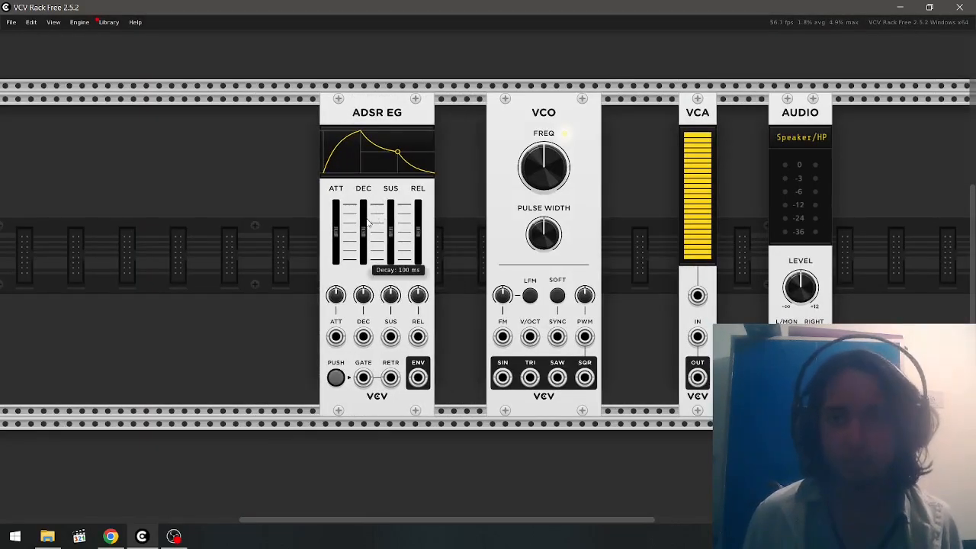
Search the module browser for "midi" and add the MIDI to CV module to the left of the ADSR EG
right_click(177, 234)
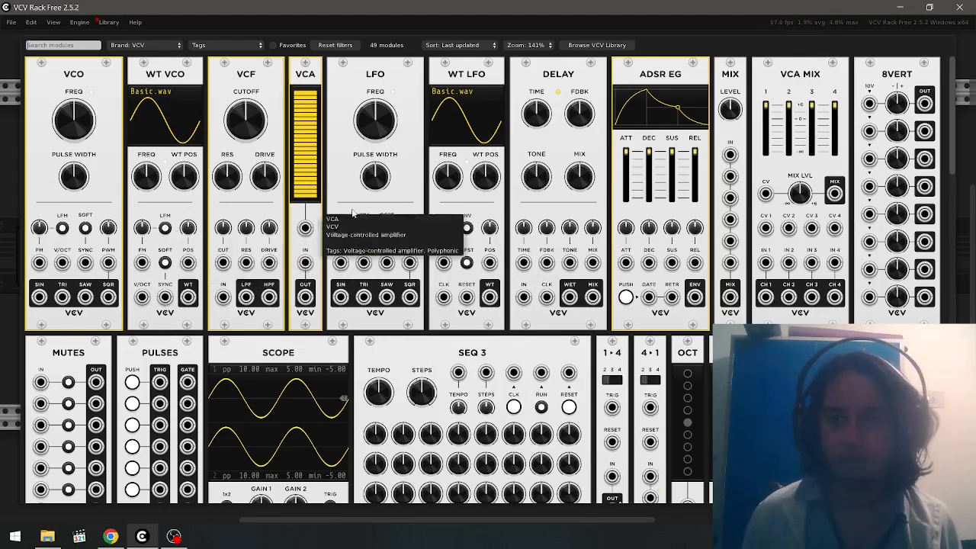
scroll(460, 235, "down", 5)
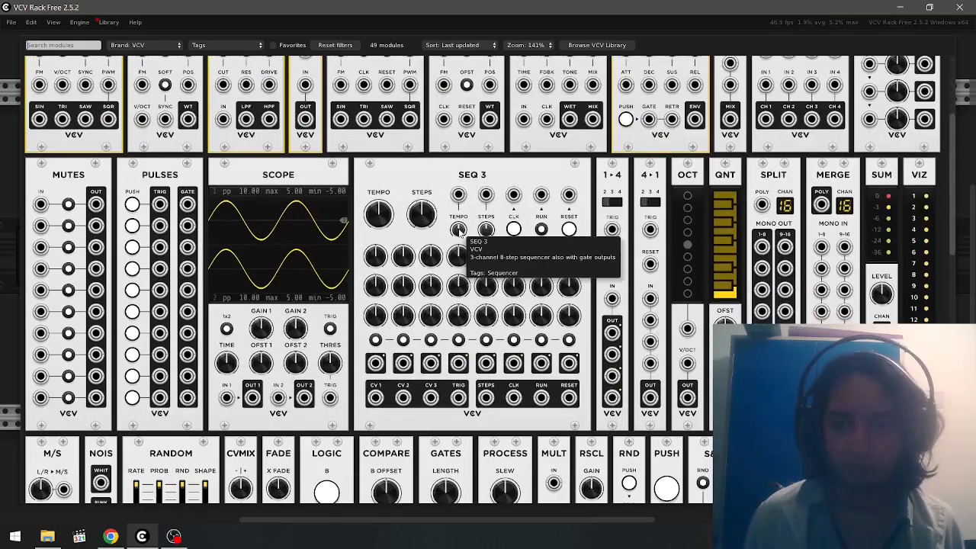
scroll(459, 235, "up", 5)
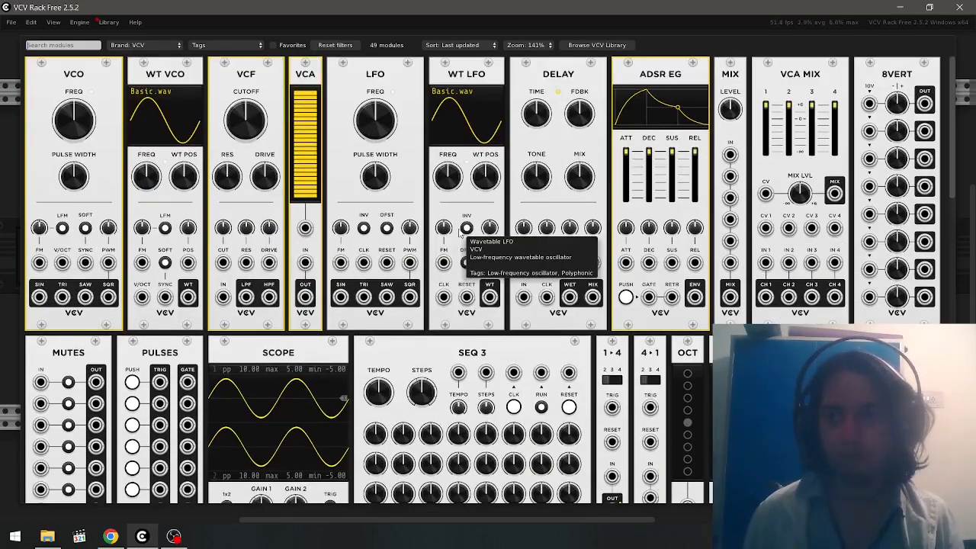
type("midi")
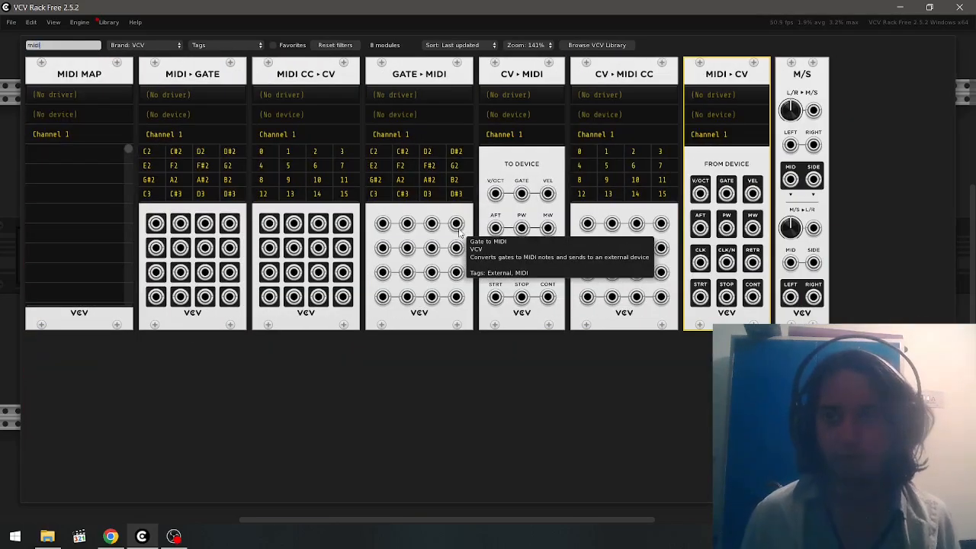
left_click_drag(709, 167, 162, 167)
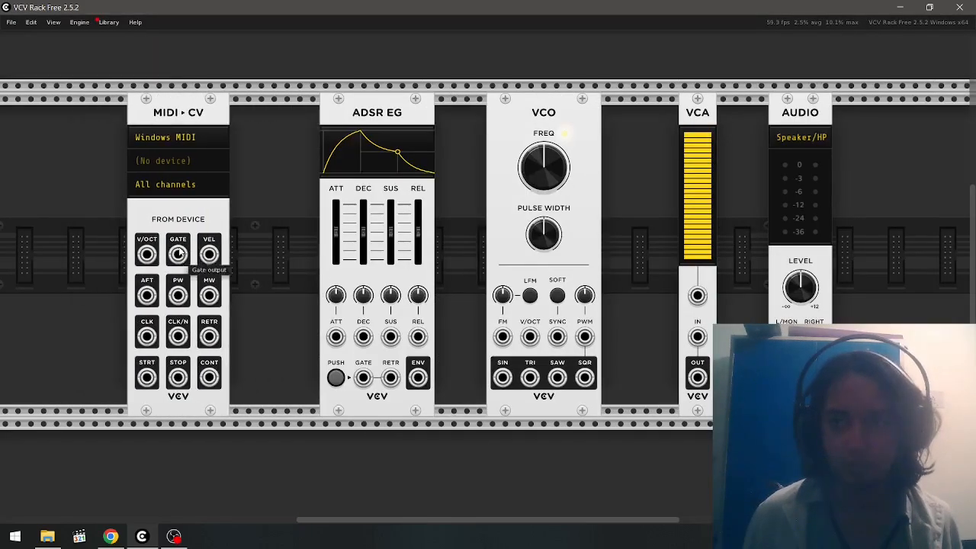
Set the MIDI to CV module's driver to the computer keyboard with the QWERTY keyboard device, and shift the module closer to the ADSR EG
left_click(195, 140)
left_click(217, 163)
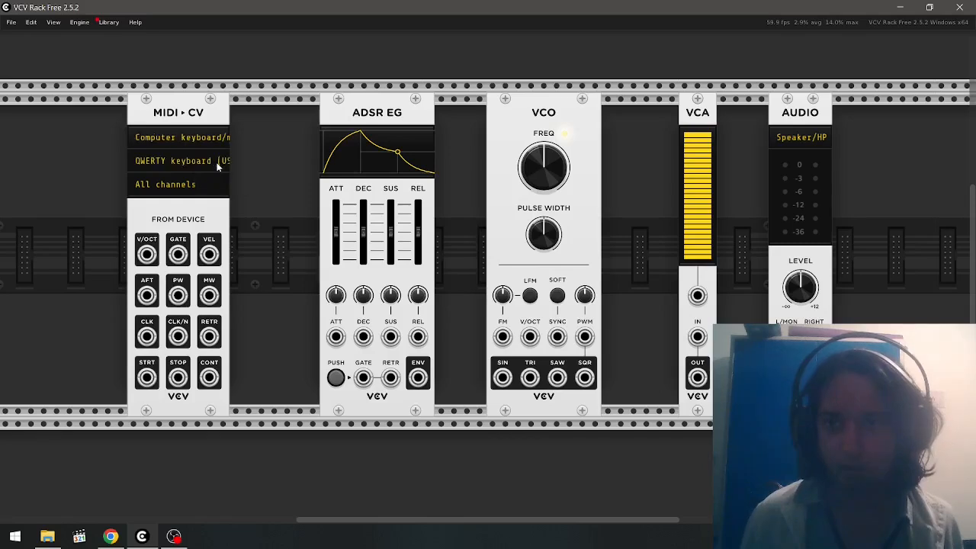
left_click_drag(169, 209, 207, 210)
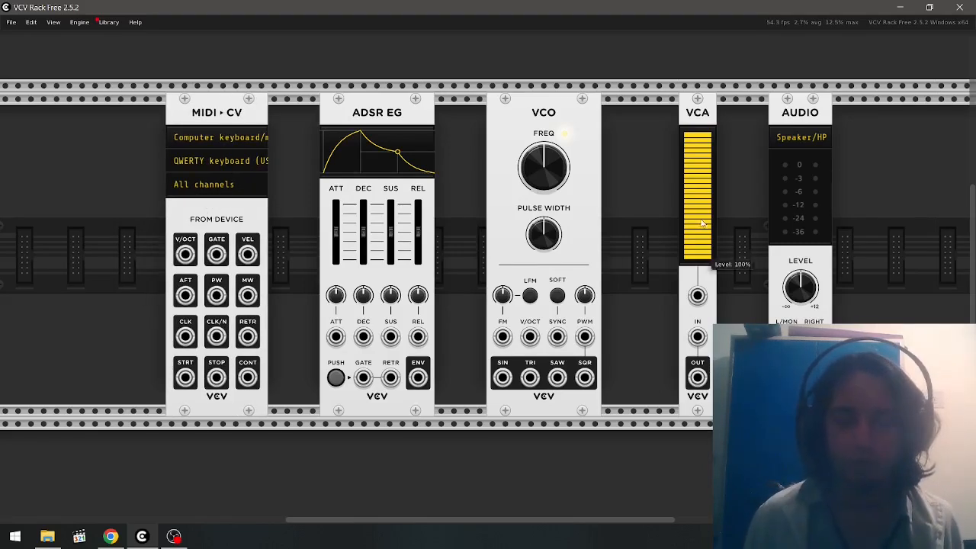
Try patching the MIDI to CV module's V/OCT output to the Audio module's L/MON input, and remove the cable
scroll(821, 183, "right", 3)
left_click_drag(821, 186, 855, 166)
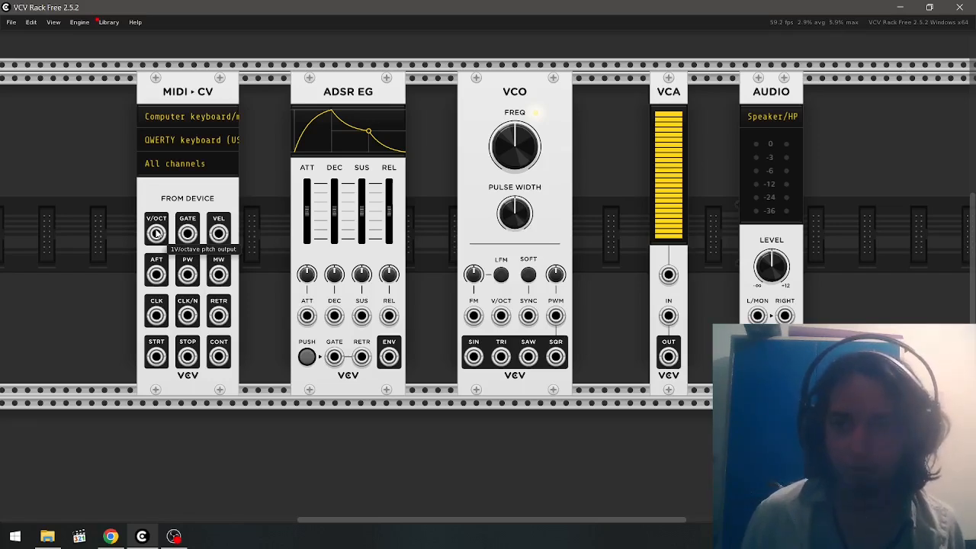
left_click_drag(156, 233, 758, 317)
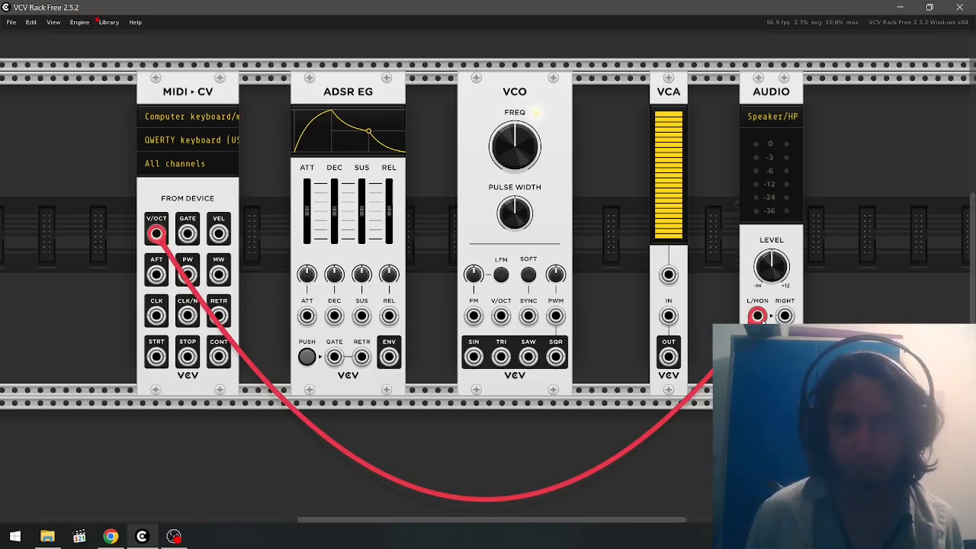
left_click_drag(757, 316, 190, 322)
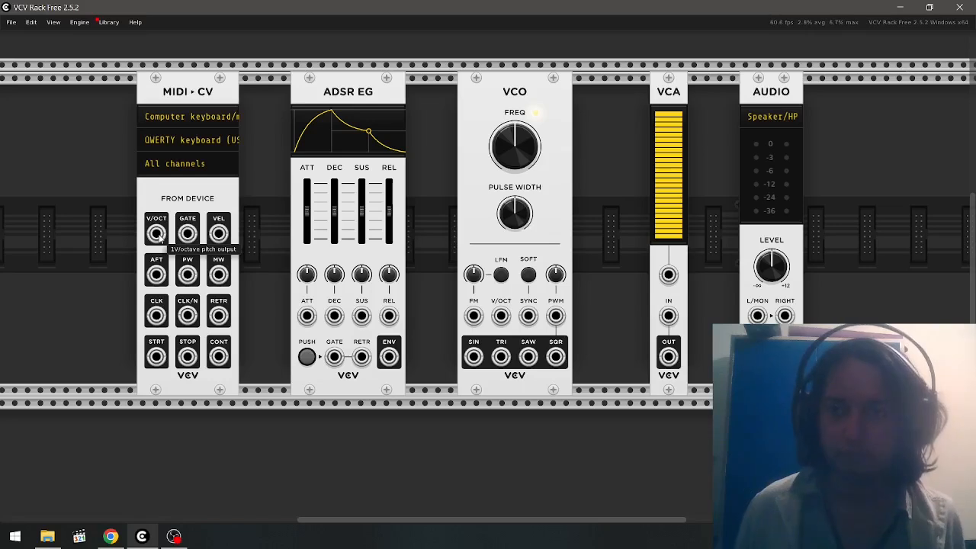
Patch the MIDI to CV module's V/OCT output to the VCO's V/OCT input
left_click_drag(158, 237, 500, 316)
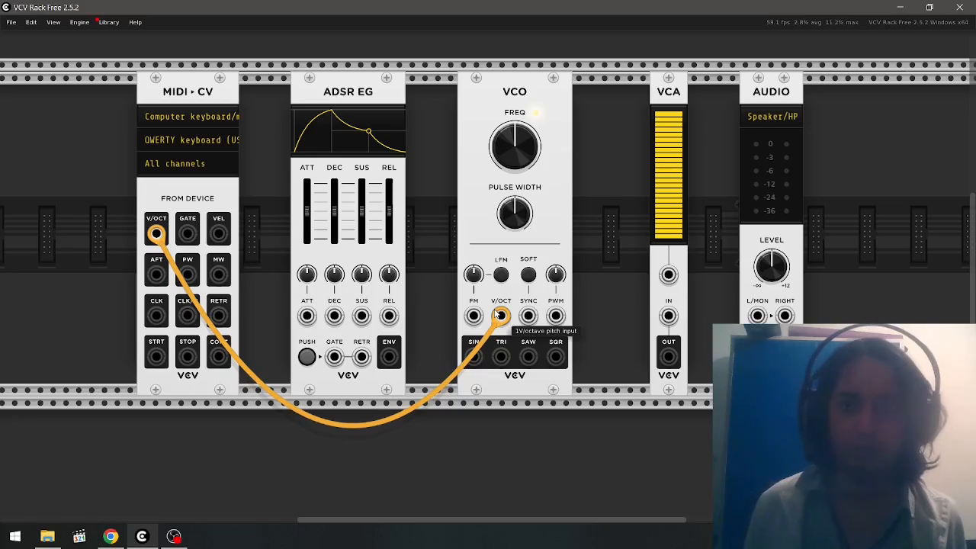
left_click_drag(500, 316, 500, 316)
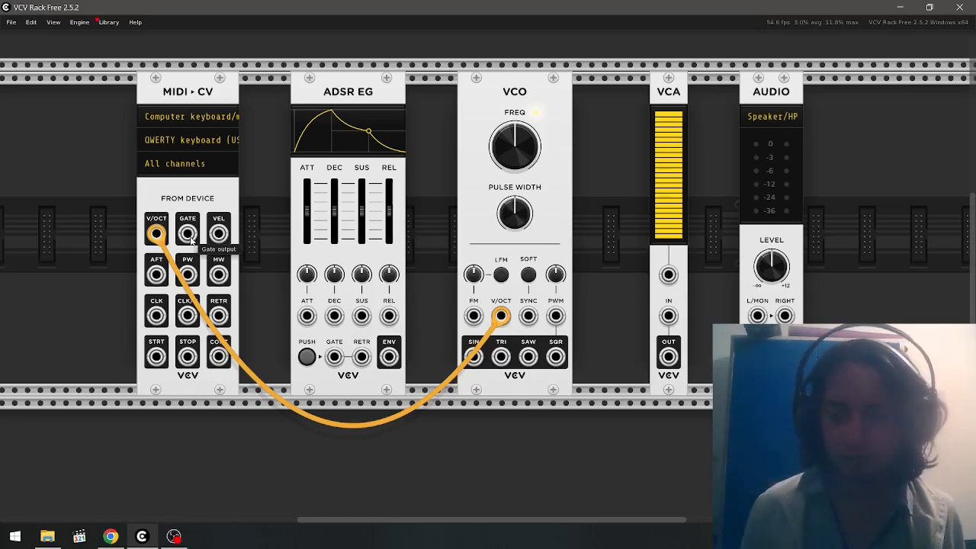
Patch the MIDI to CV gate output to the ADSR EG's gate input, and the ENV output to the VCA's upper control input
left_click_drag(191, 240, 333, 360)
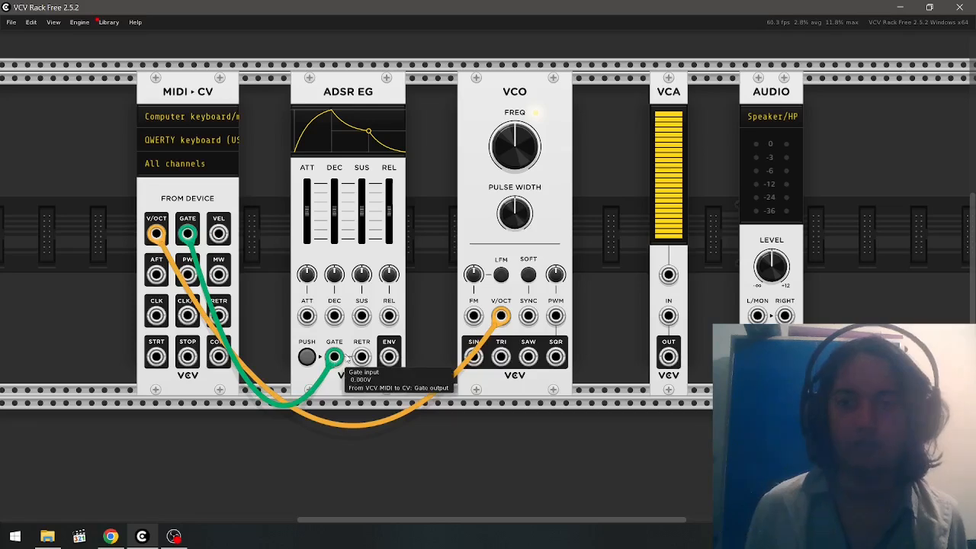
left_click_drag(389, 355, 664, 274)
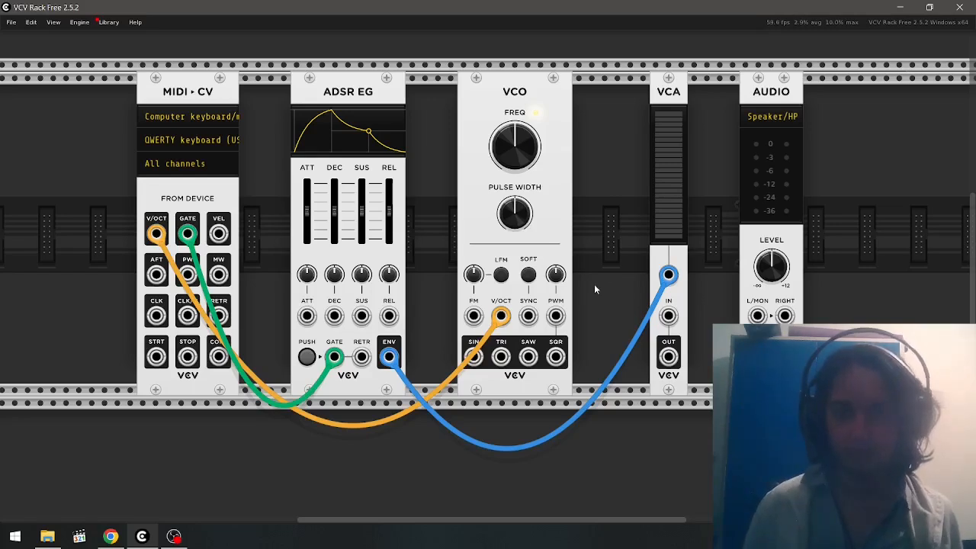
key("z")
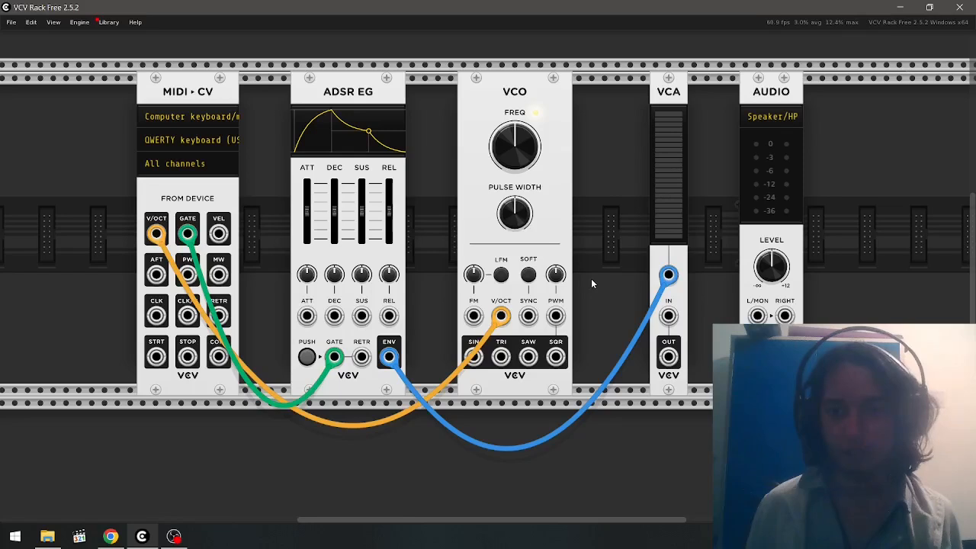
Patch the VCO's SIN output to the VCA's IN, and the VCA's OUT to the Audio module's L/MON input, testing with a note
left_click_drag(474, 369, 668, 315)
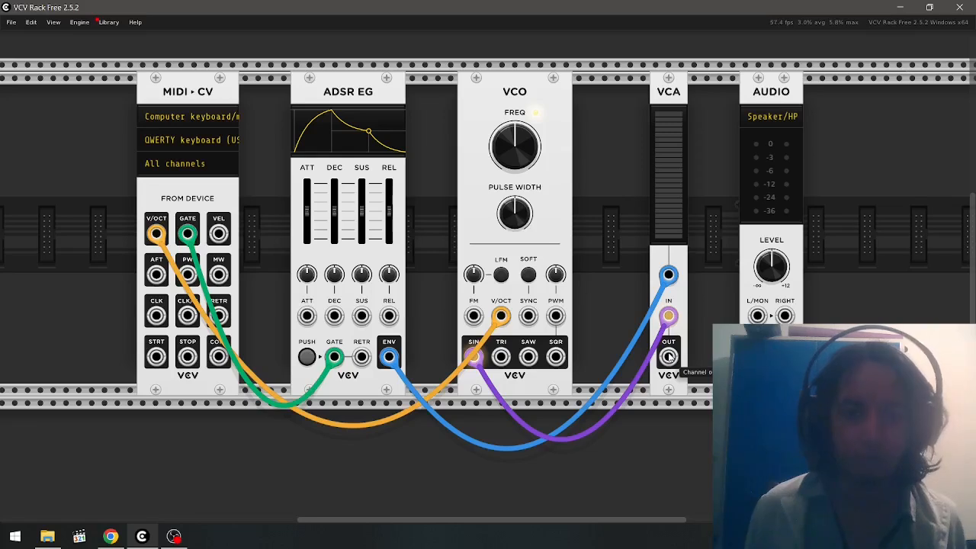
left_click_drag(669, 356, 756, 317)
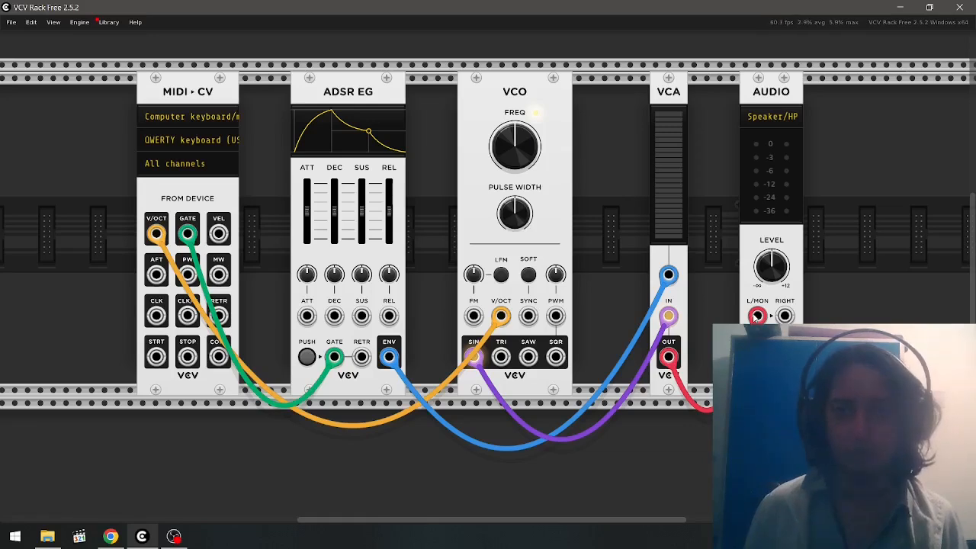
key("z")
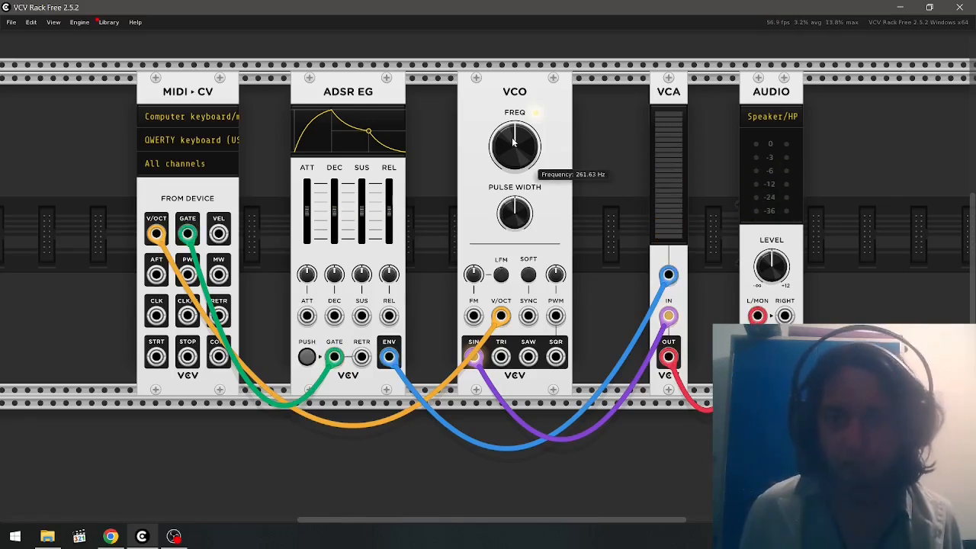
Try the VCO frequency at 126.2 Hz while playing test notes, and reset the frequency to its default
left_click_drag(515, 145, 514, 169)
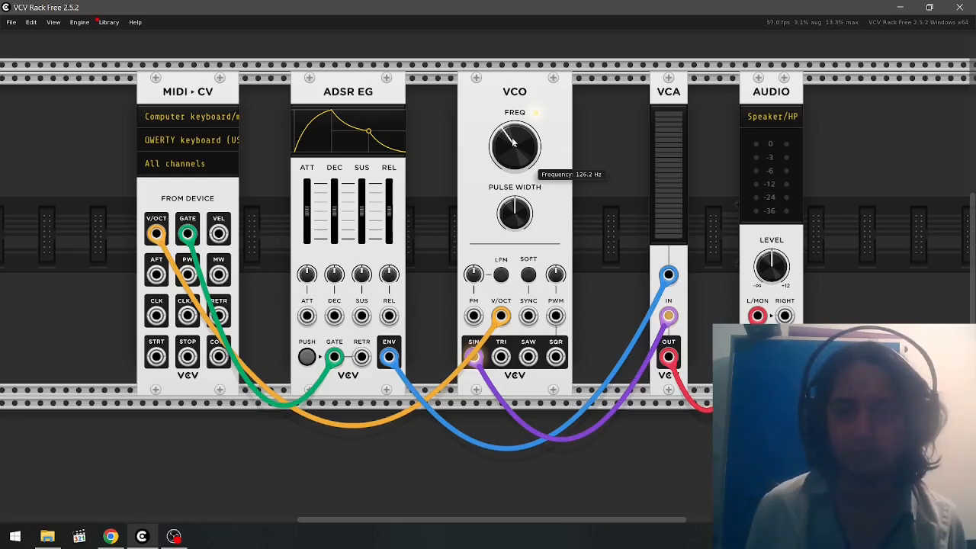
key("z")
key("z")
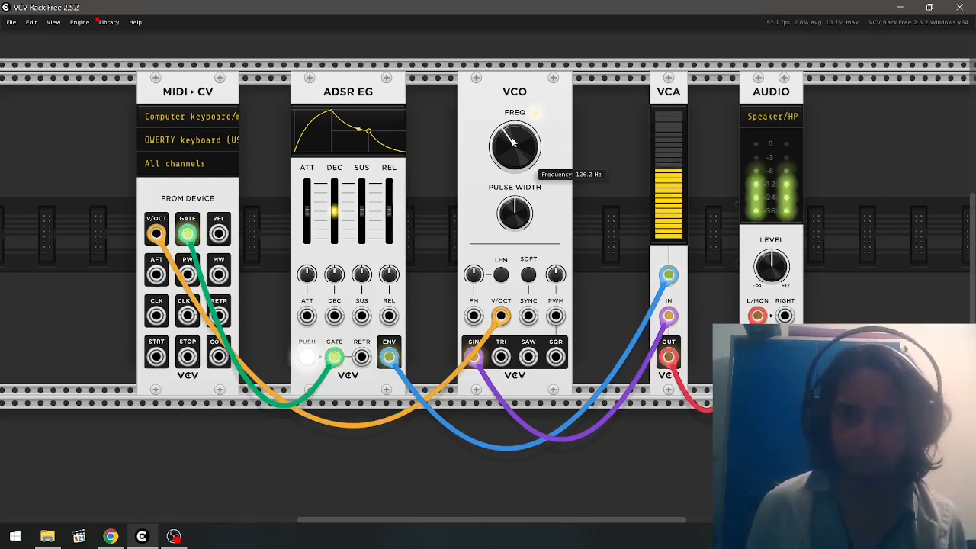
key("z")
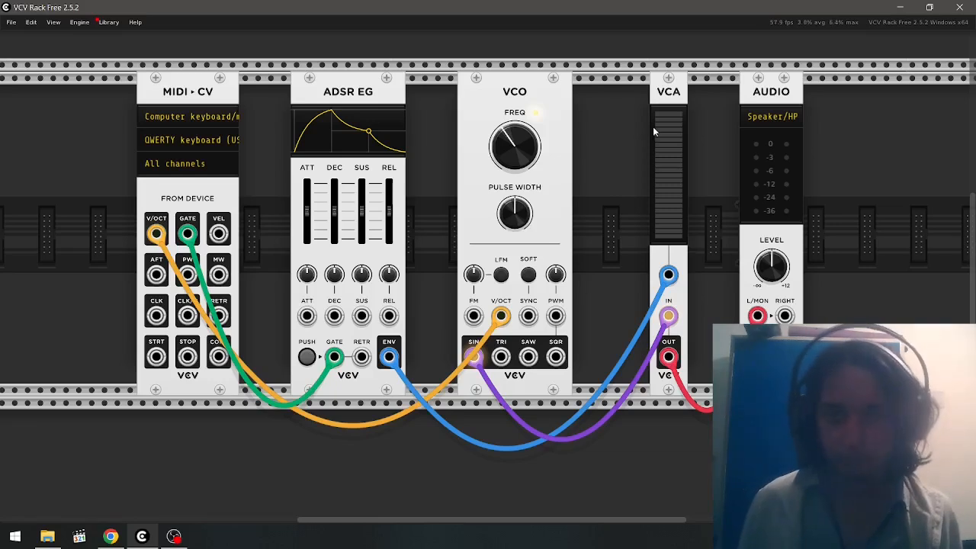
mouse_move(524, 141)
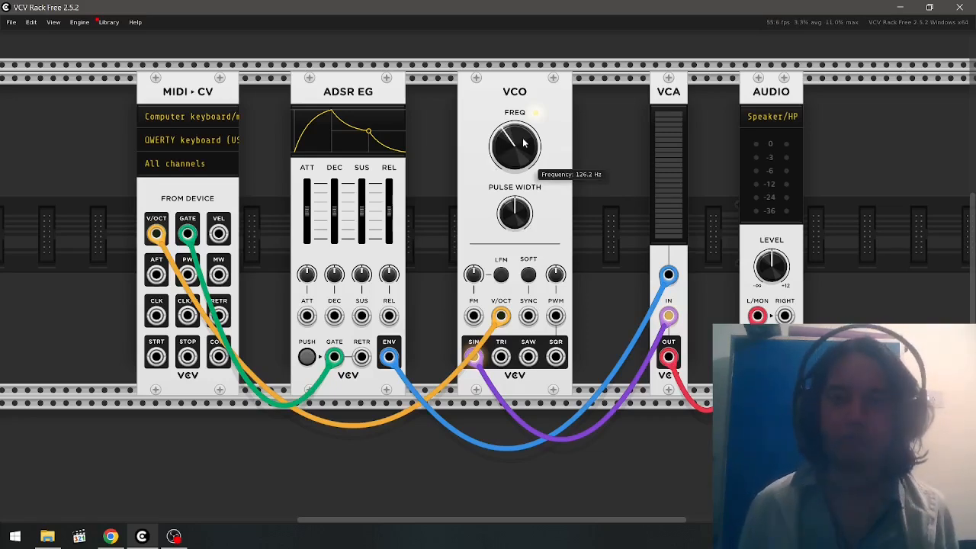
double_click(523, 153)
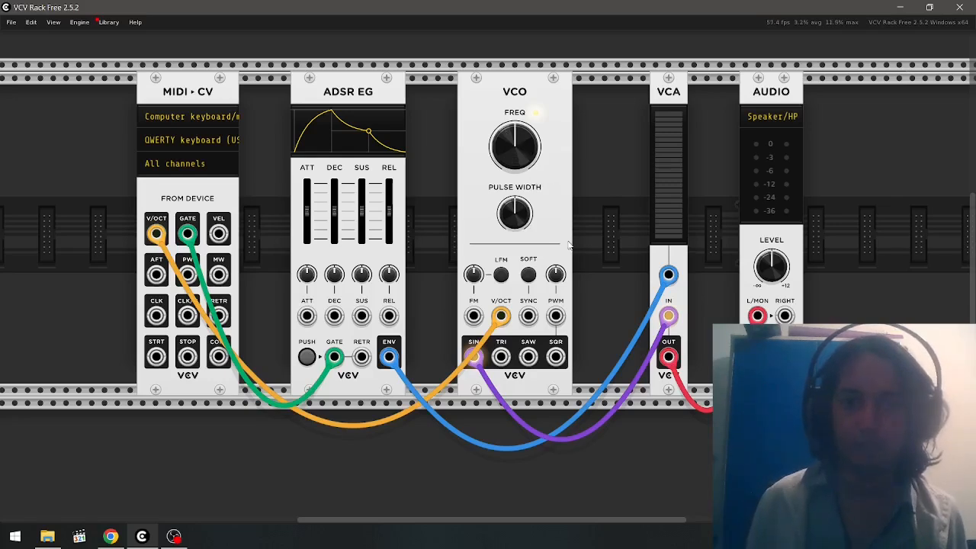
Try turning down the VCO's FM amount and reset it to its default
left_click_drag(473, 274, 473, 320)
double_click(473, 273)
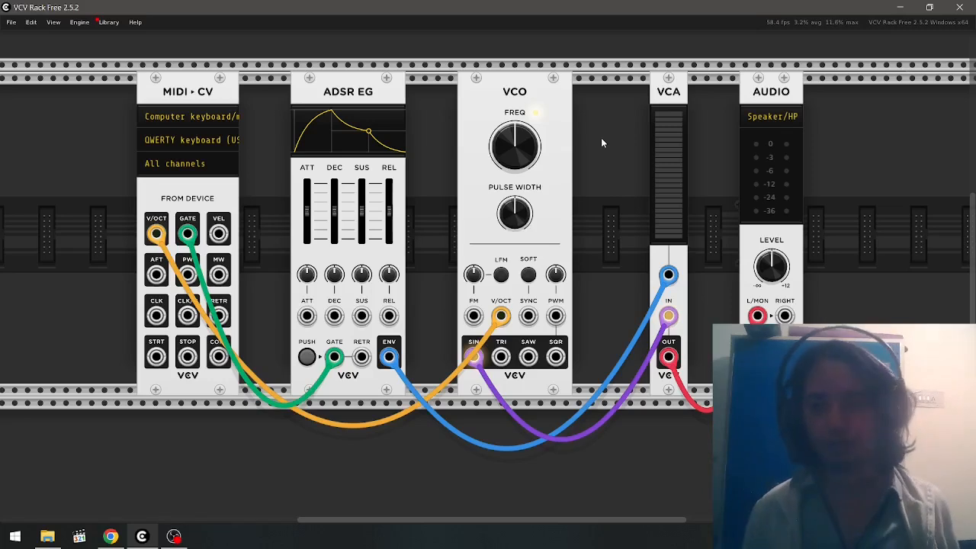
Set the MIDI to CV module's polyphony channels to 8 and test the patch with a note
right_click(173, 94)
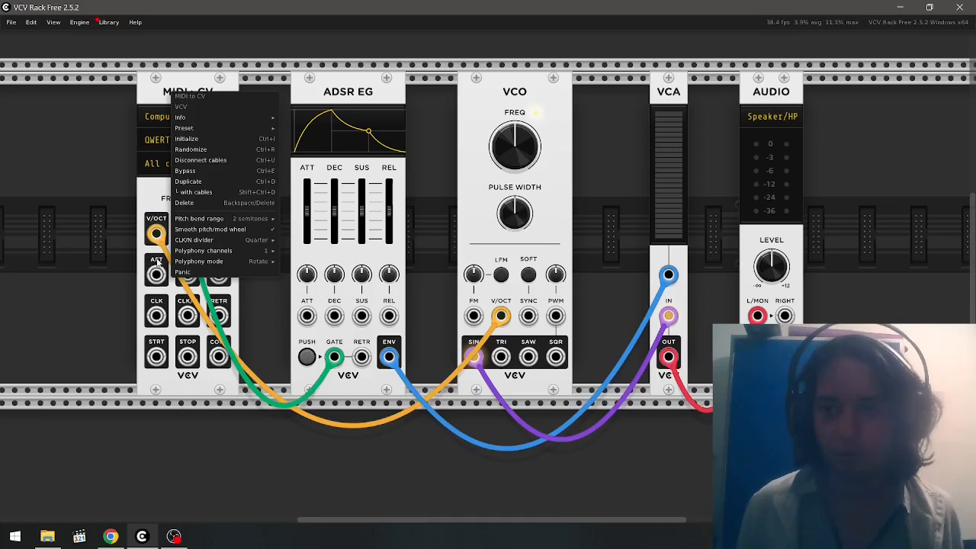
mouse_move(231, 253)
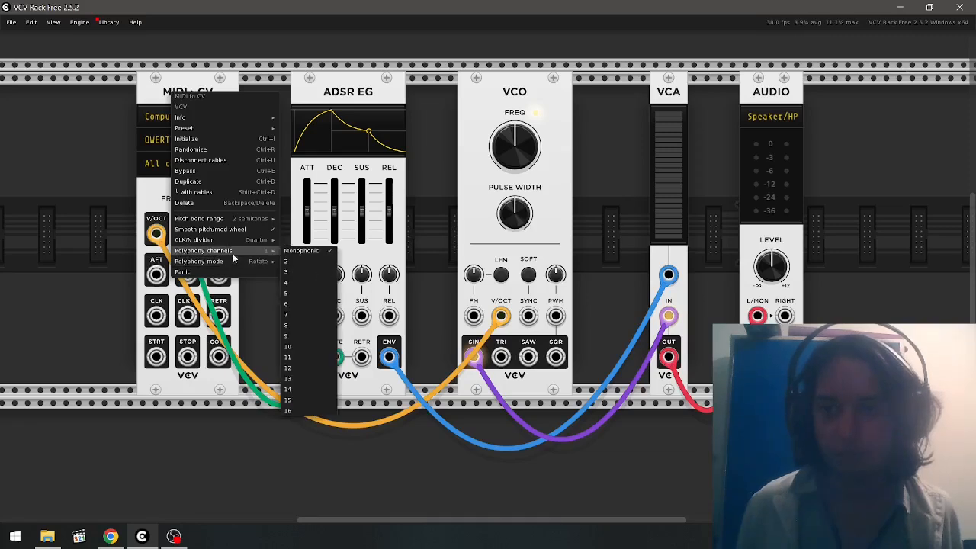
left_click(310, 326)
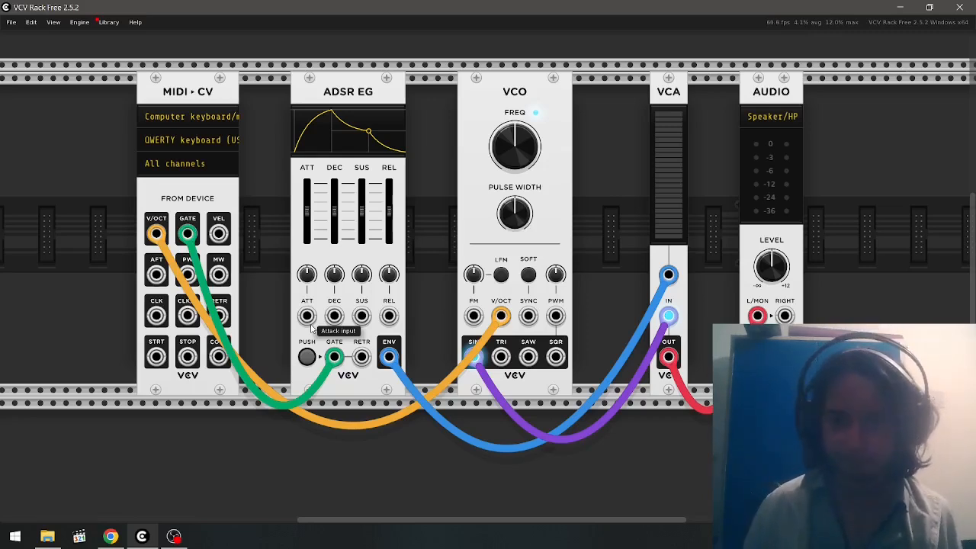
key("z")
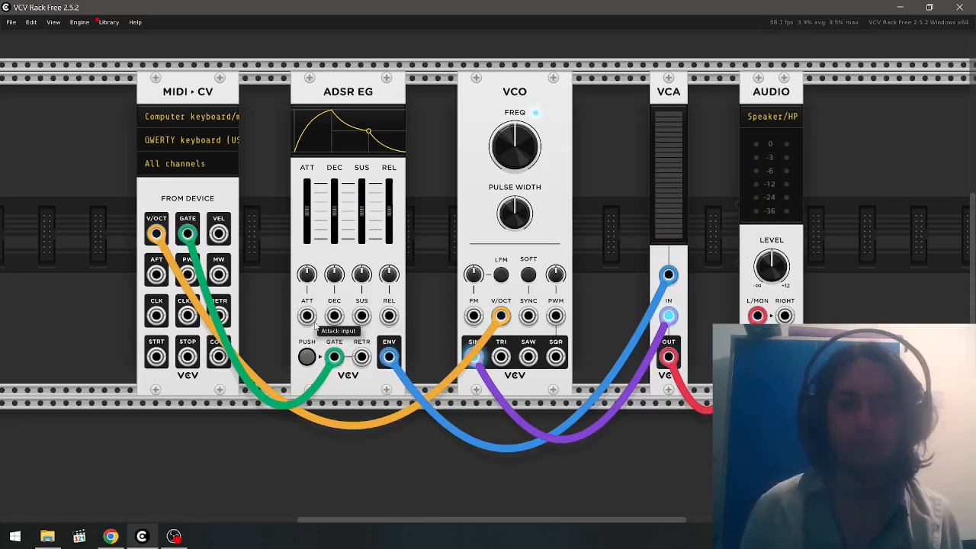
Lower the VCA level to about 73.1% and slightly lengthen the ADSR EG's attack, testing each change with a note
left_click_drag(673, 137, 673, 153)
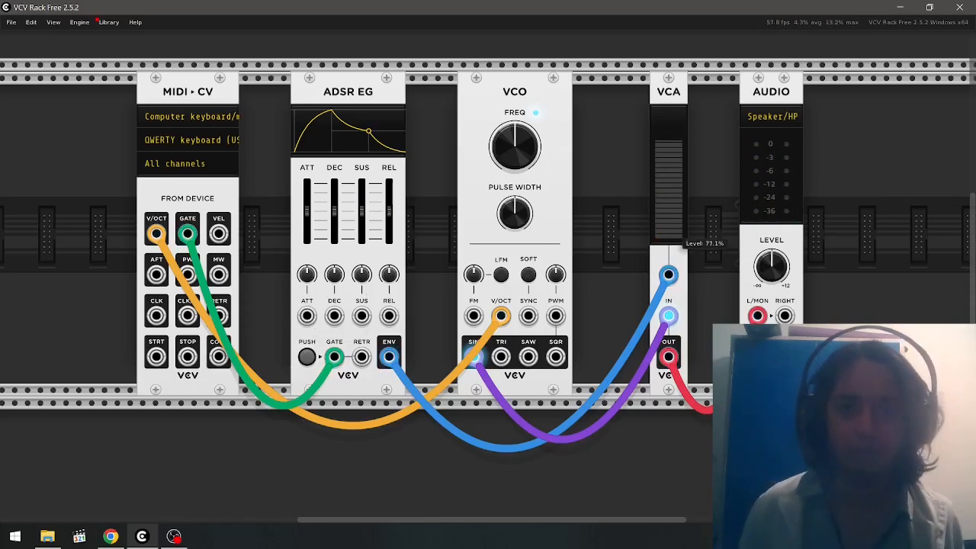
key("z")
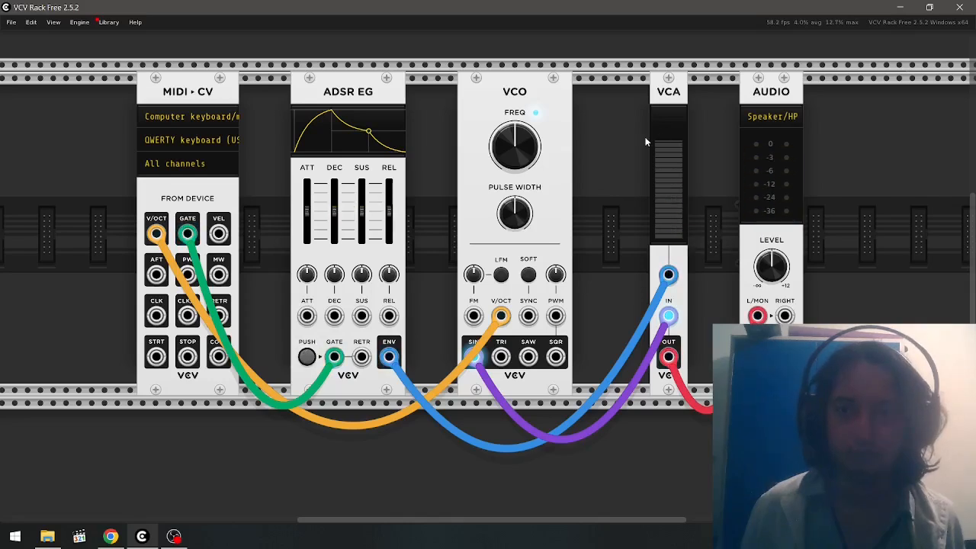
left_click_drag(306, 212, 306, 204)
key("z")
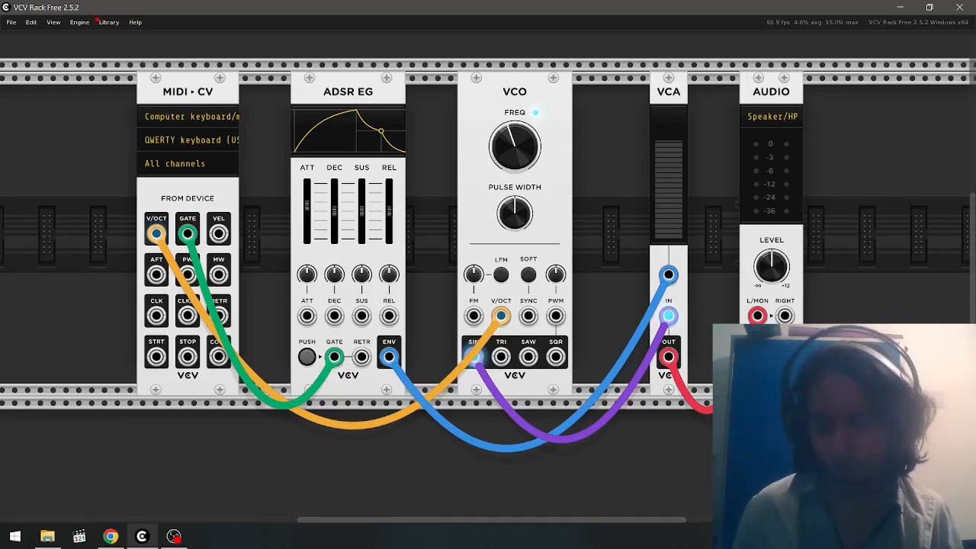
Play a series of test notes on the computer keyboard to check how the polyphonic voice responds to the longer attack
key("q")
key("q")
key("q")
key("q")
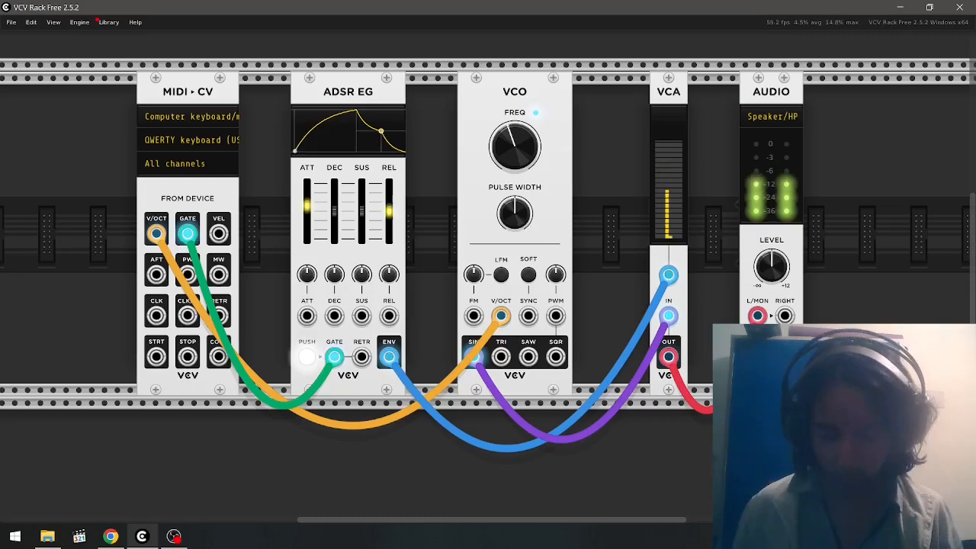
key("q")
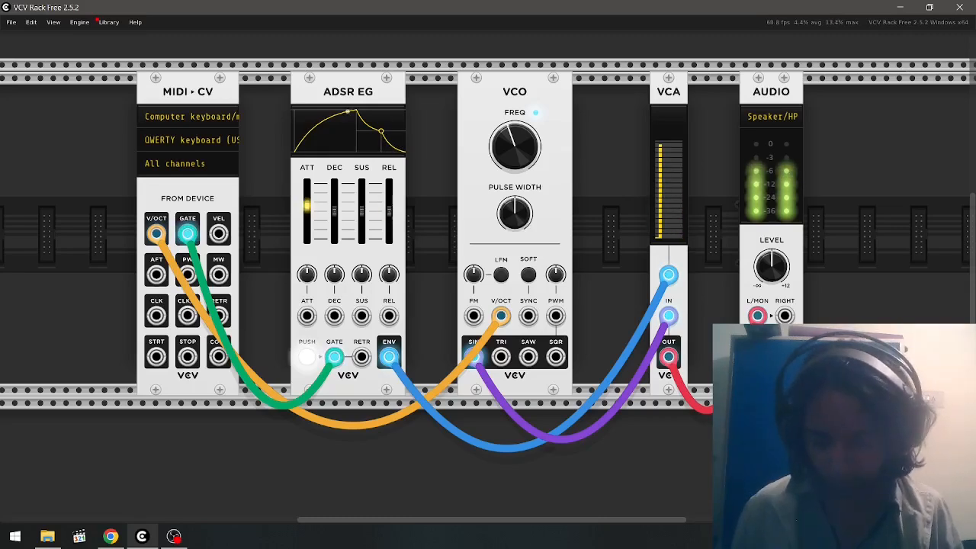
key("q")
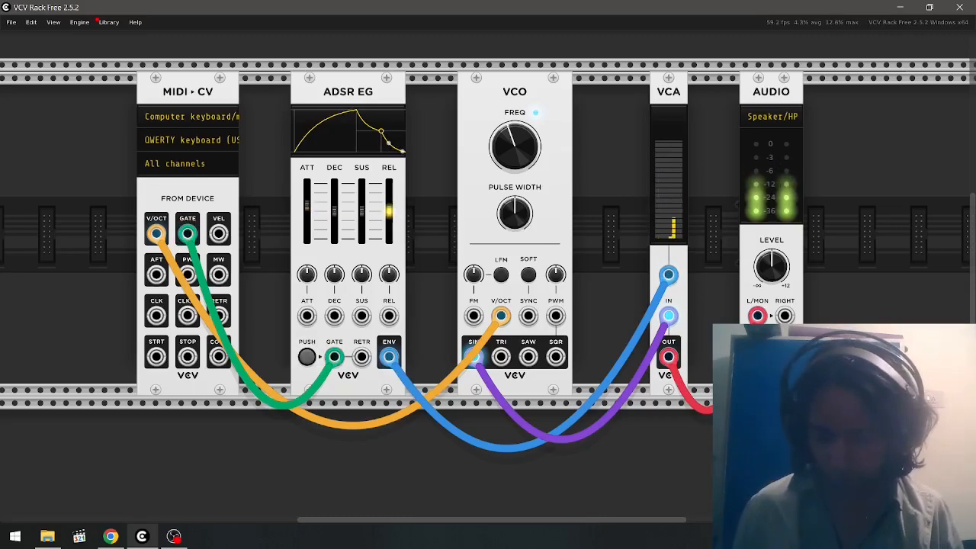
key("q")
key("q")
key("q")
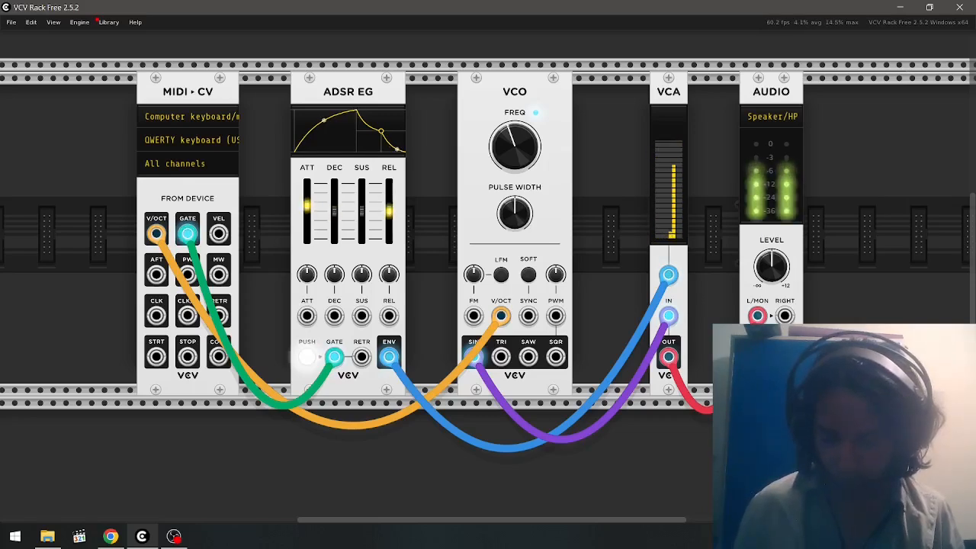
key("q")
key("q")
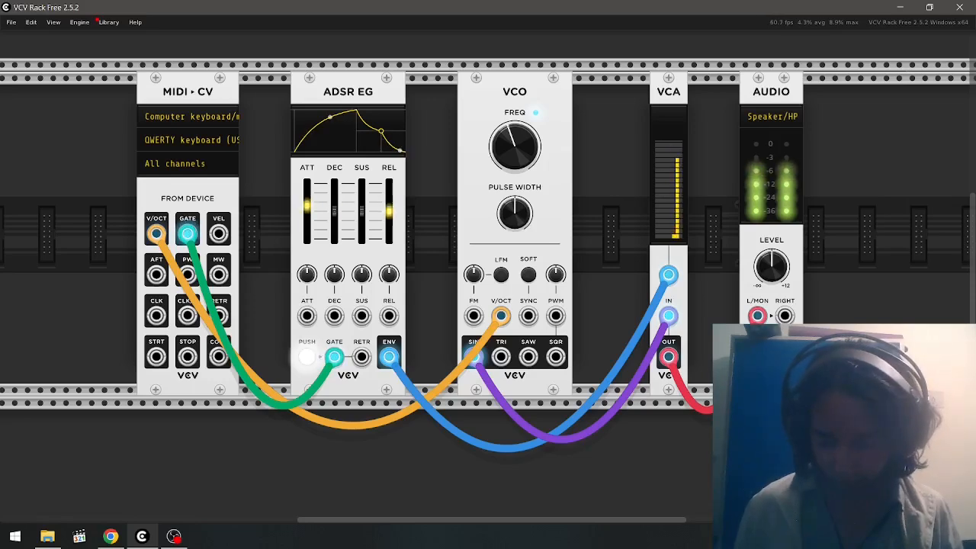
key("q")
key("q")
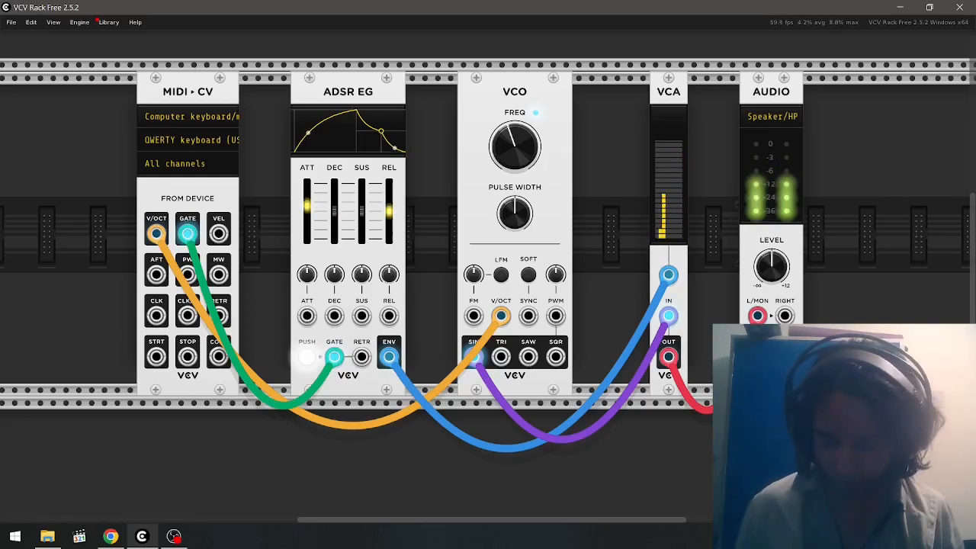
key("q")
key("q")
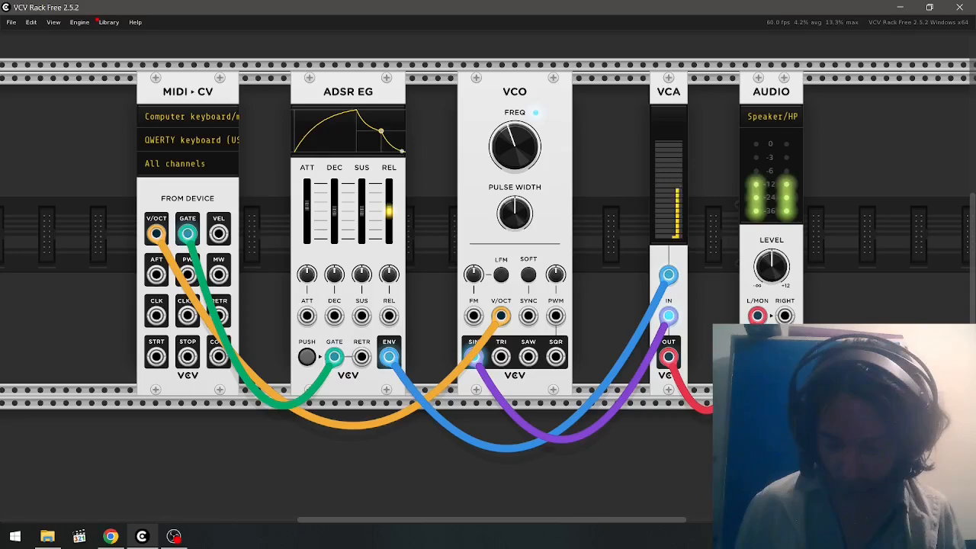